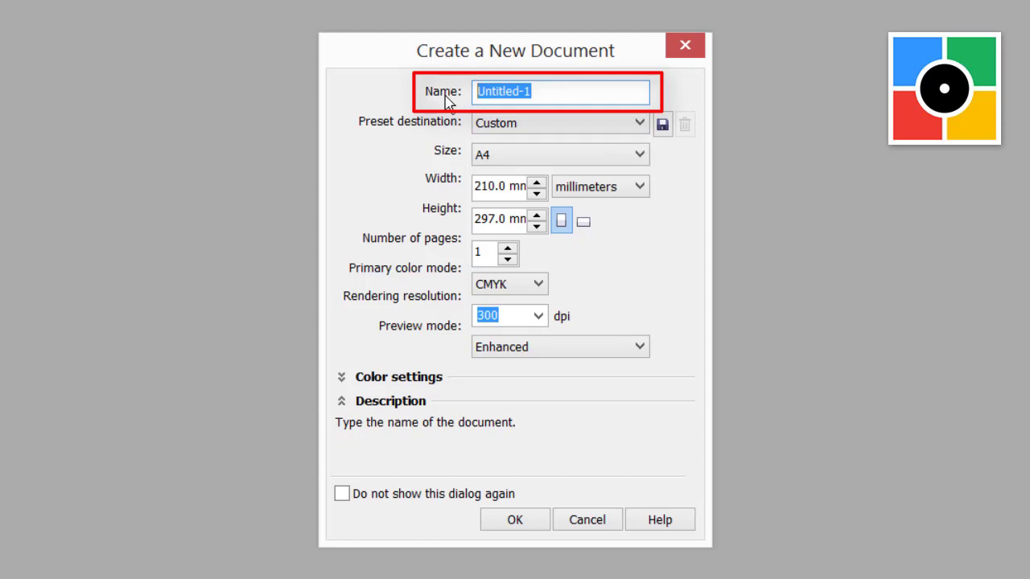
# - Create a new A4 portrait document named 'shape'
pyautogui.write('shape')
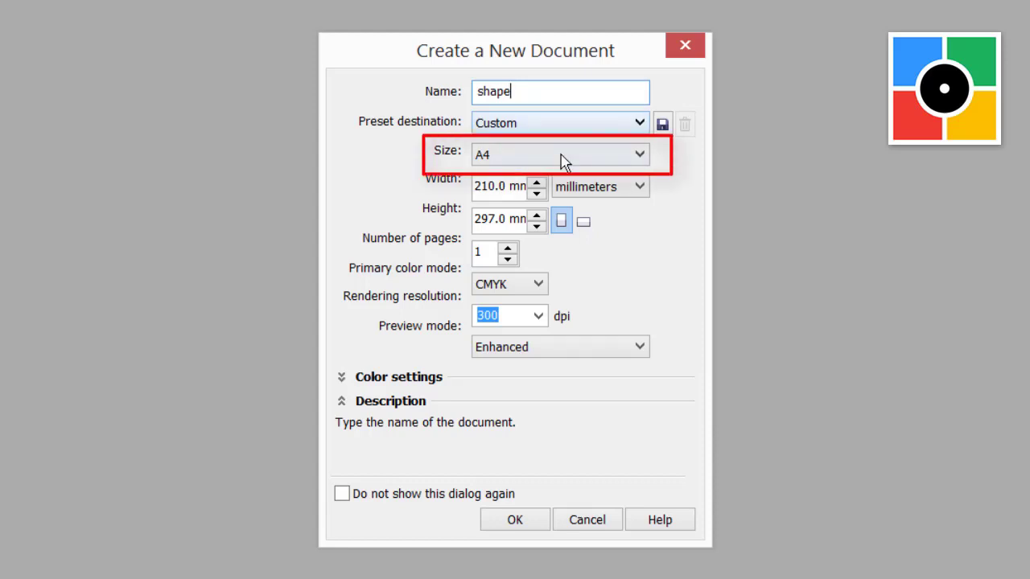
pyautogui.click(641, 160)
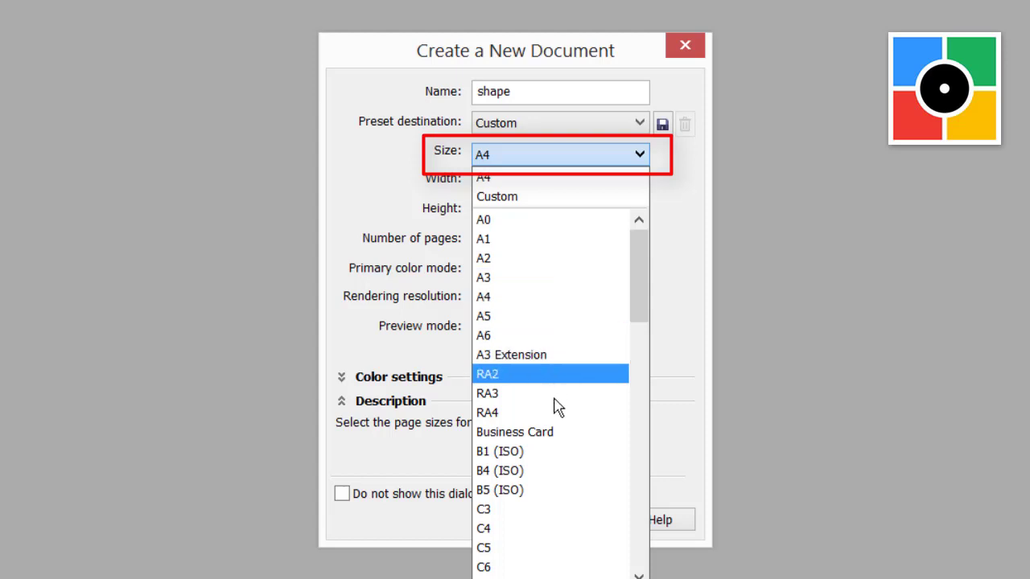
pyautogui.click(507, 305)
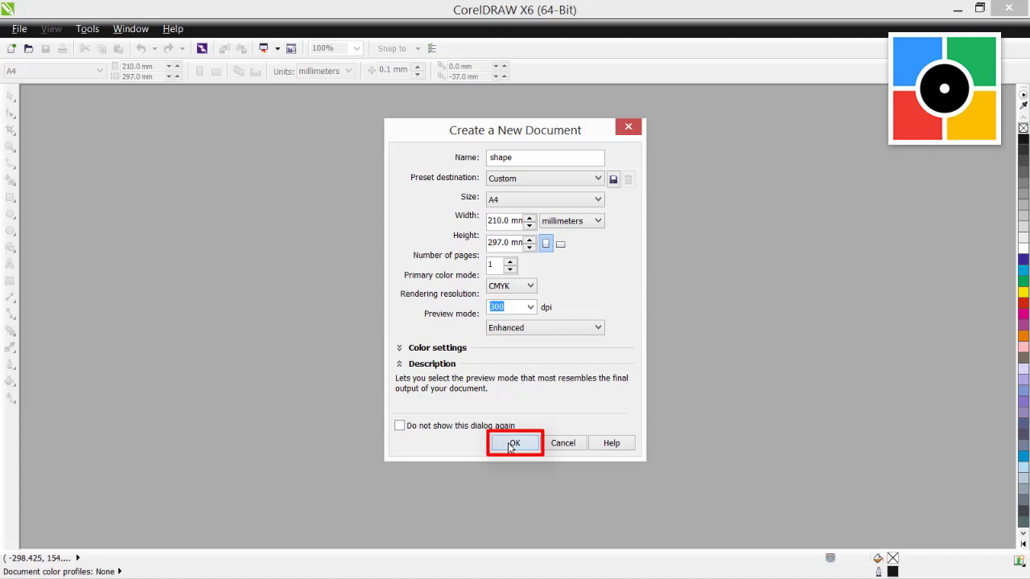
pyautogui.click(512, 441)
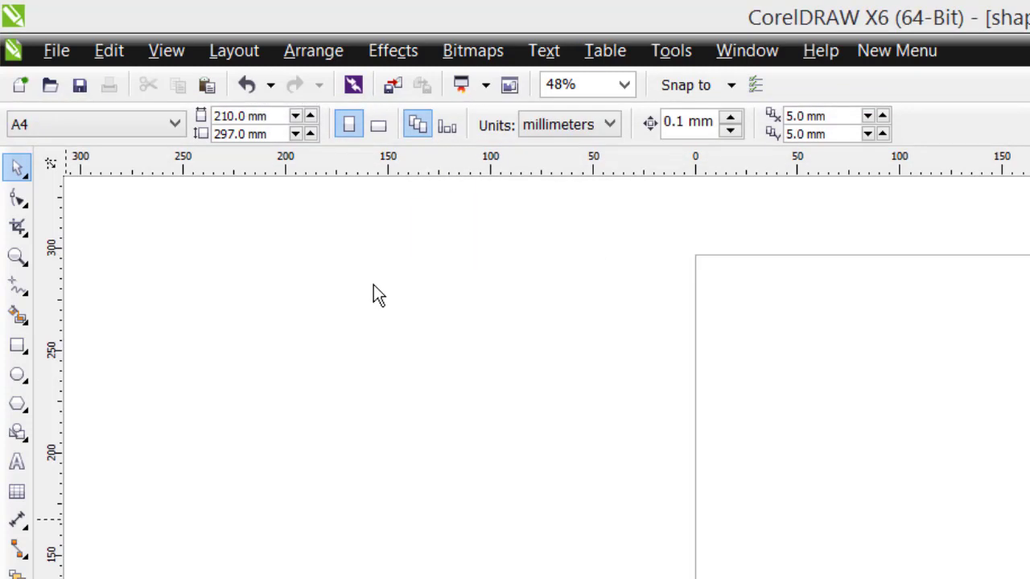
pyautogui.click(18, 291)
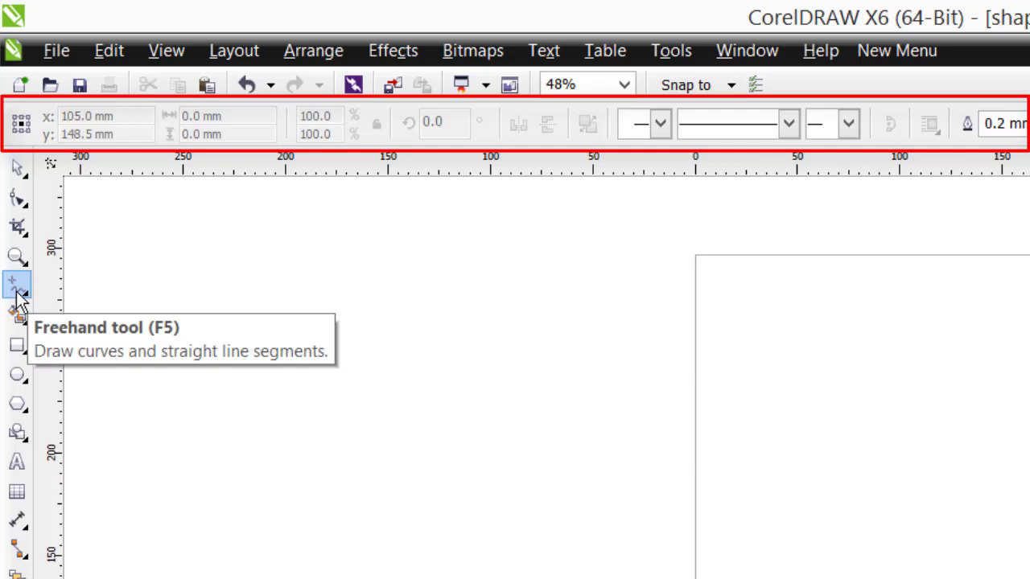
pyautogui.click(18, 346)
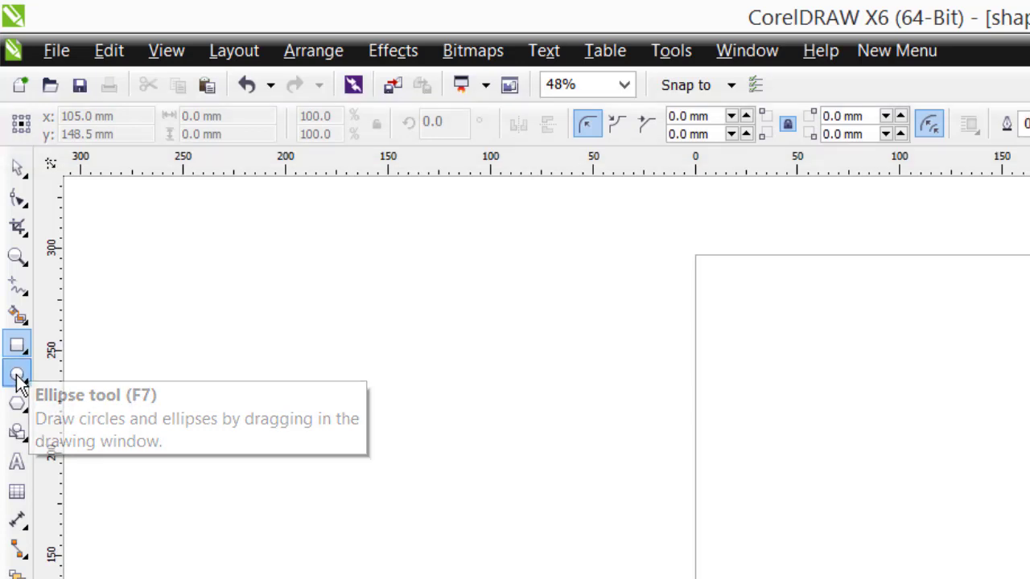
pyautogui.click(17, 375)
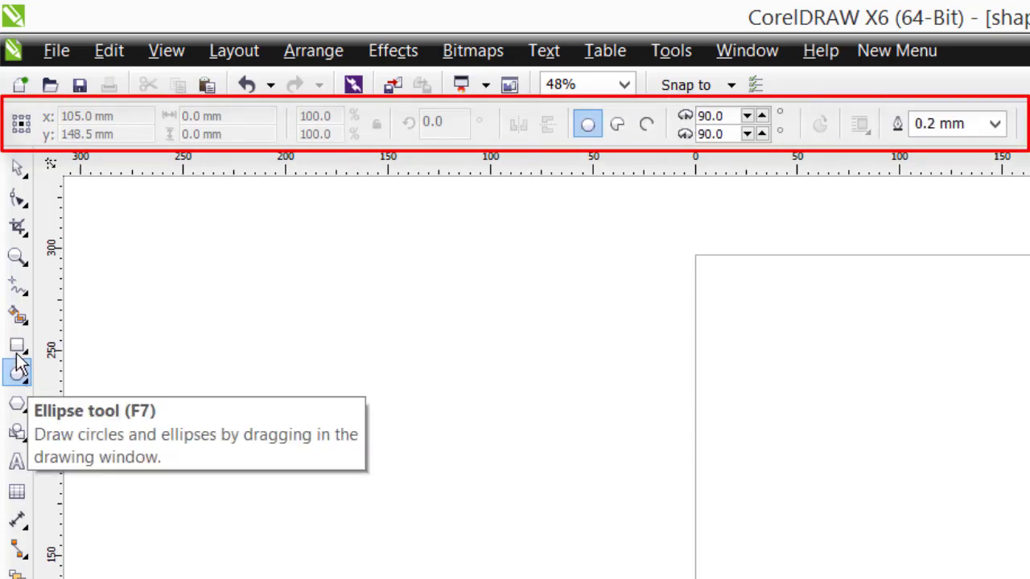
pyautogui.click(20, 173)
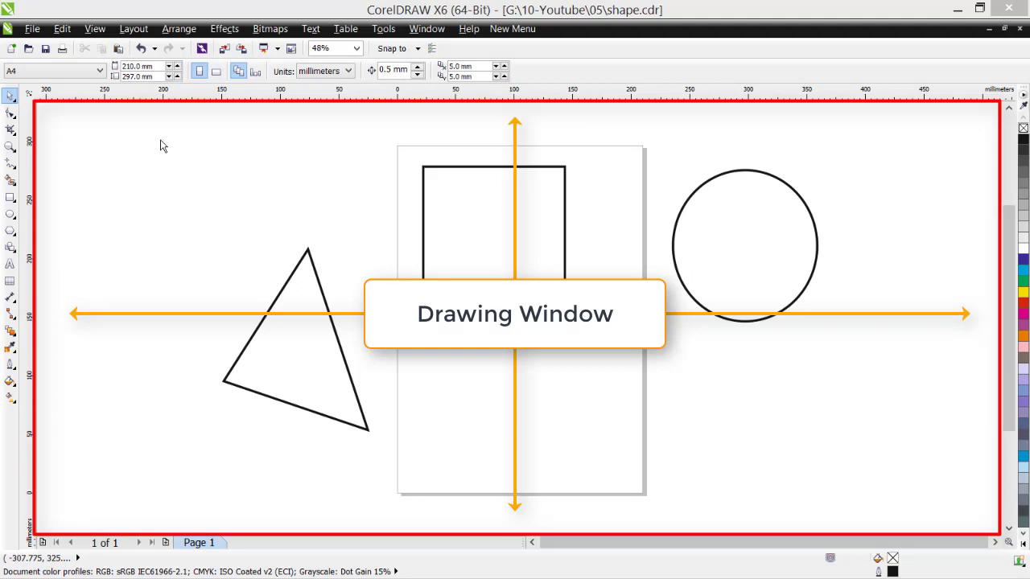
# - Draw a six-sided polygon outline below the circle across the page's right edge, then deselect it
pyautogui.click(11, 231)
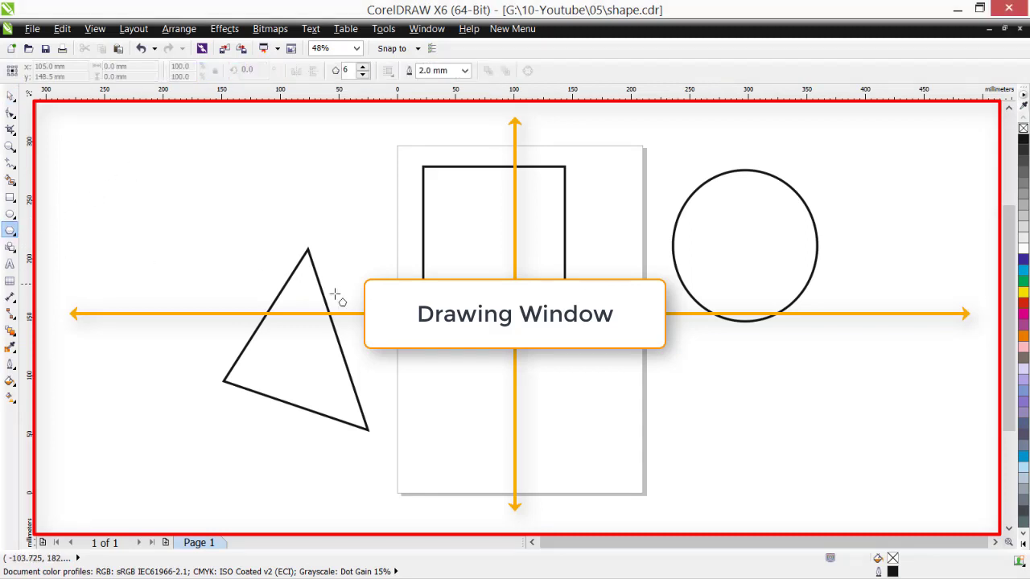
pyautogui.moveTo(605, 350); pyautogui.dragTo(774, 474)
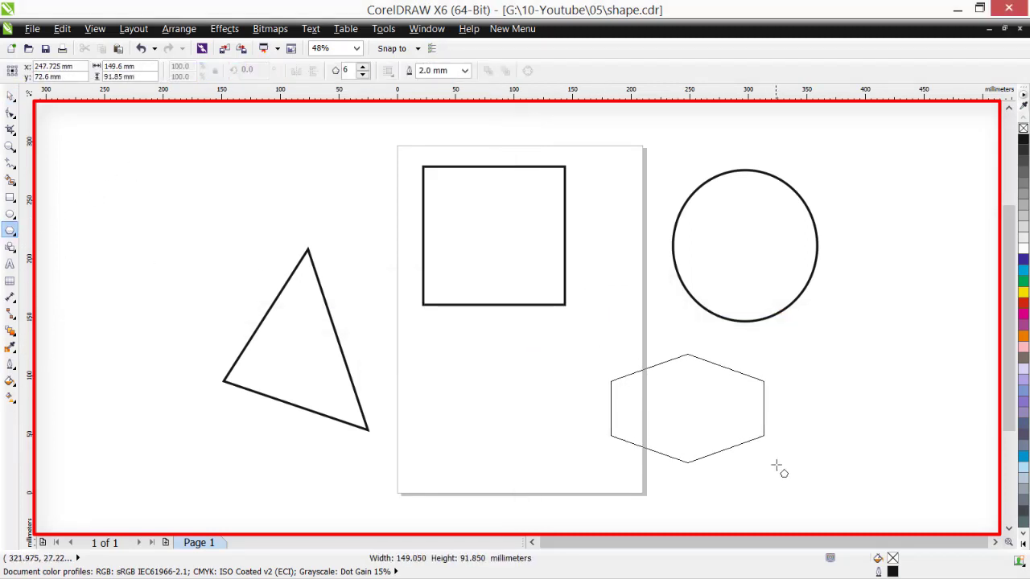
pyautogui.click(10, 96)
pyautogui.click(194, 217)
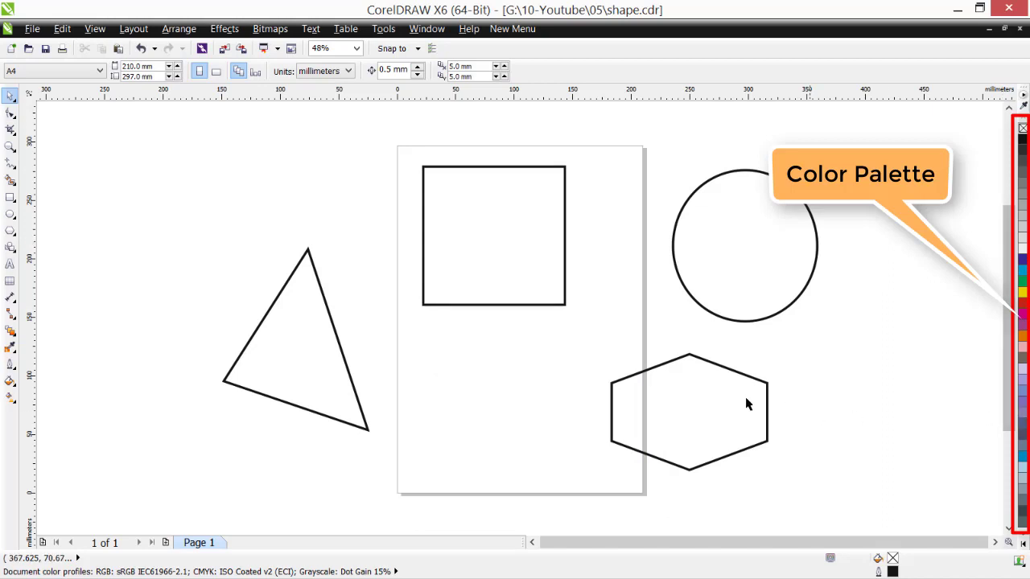
# - Fill the triangle red, the square yellow, the circle green and the hexagon blue
pyautogui.click(272, 312)
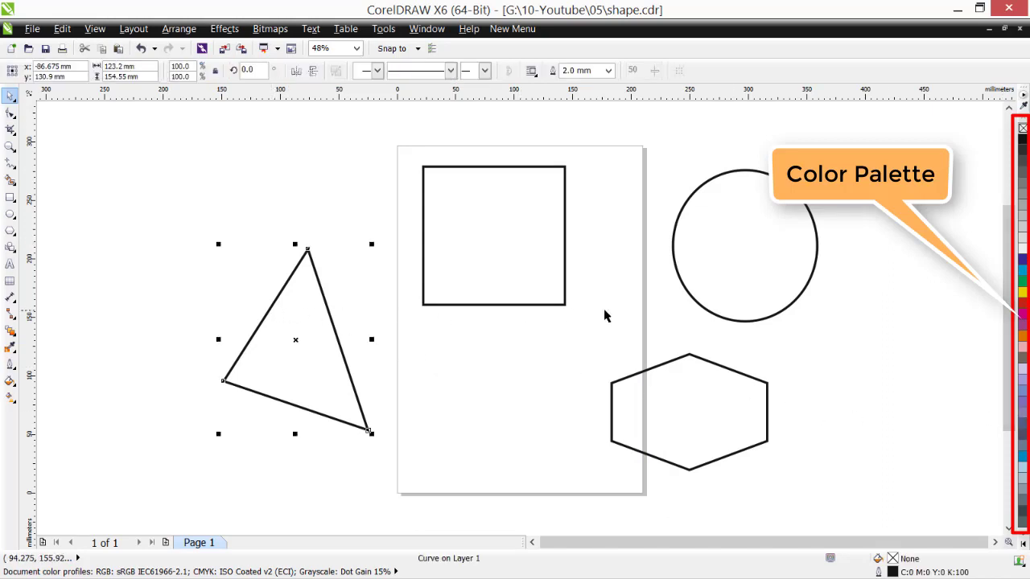
pyautogui.click(1021, 305)
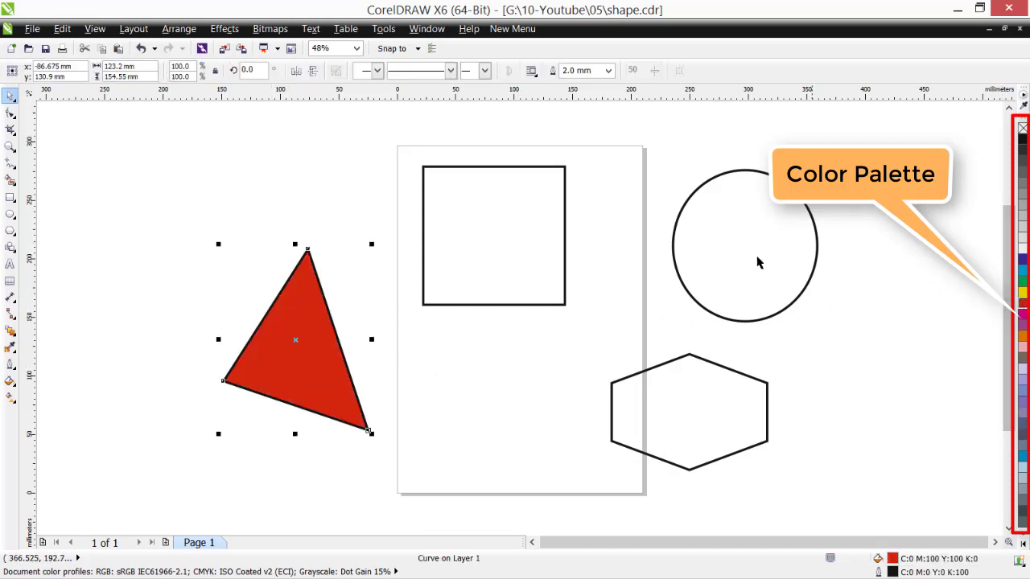
pyautogui.click(533, 167)
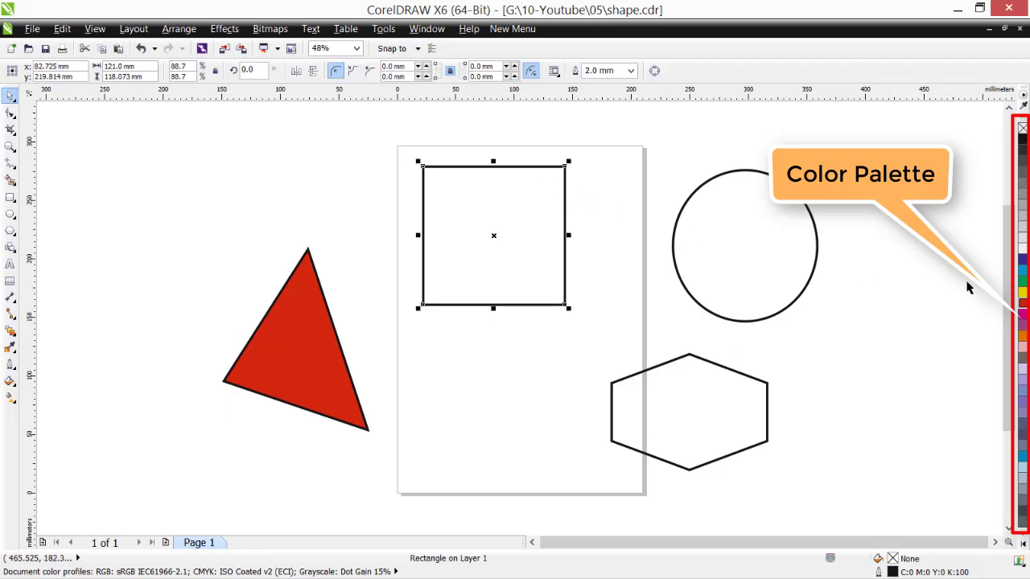
pyautogui.click(1022, 292)
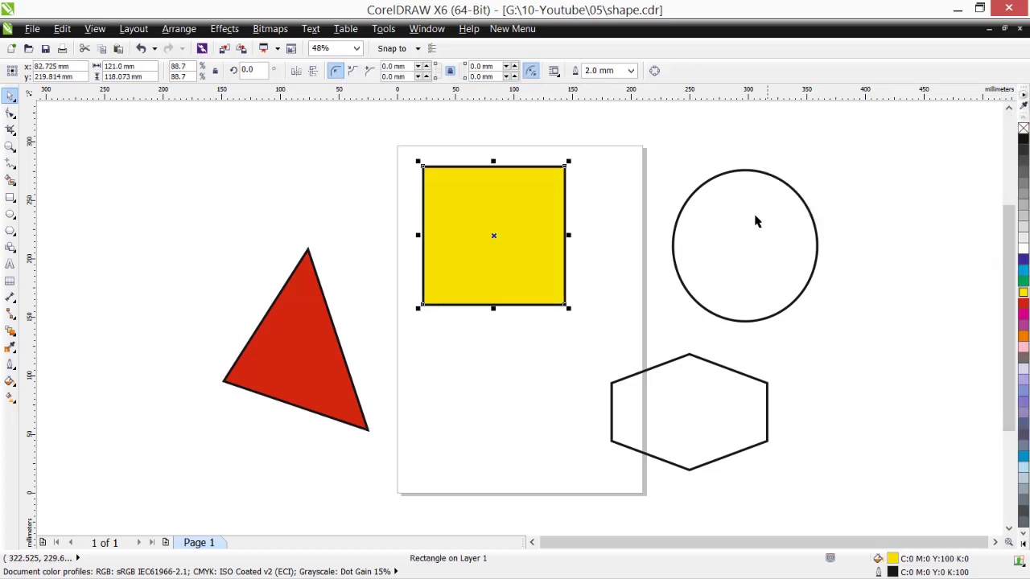
pyautogui.click(692, 201)
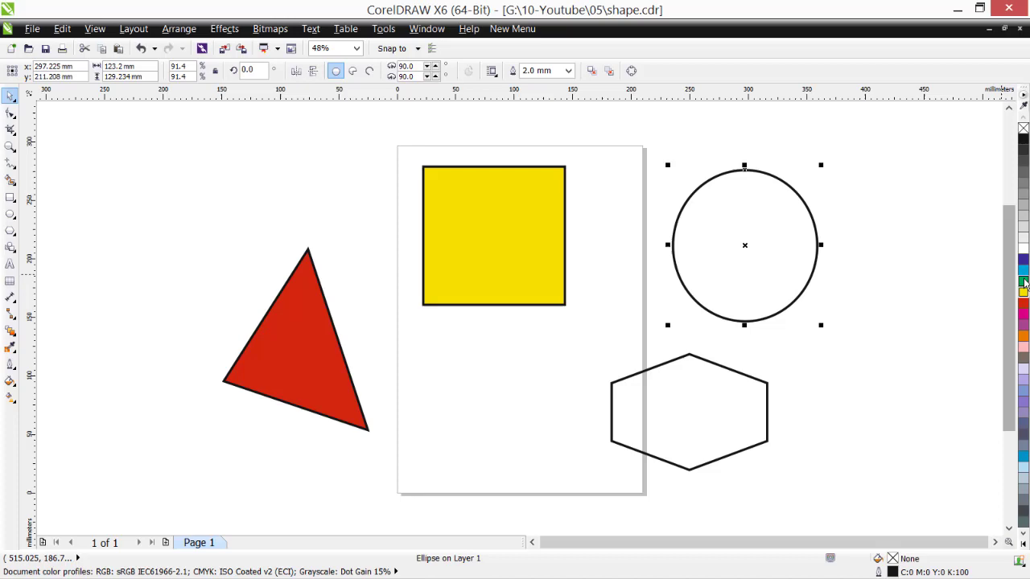
pyautogui.click(1022, 282)
pyautogui.click(766, 378)
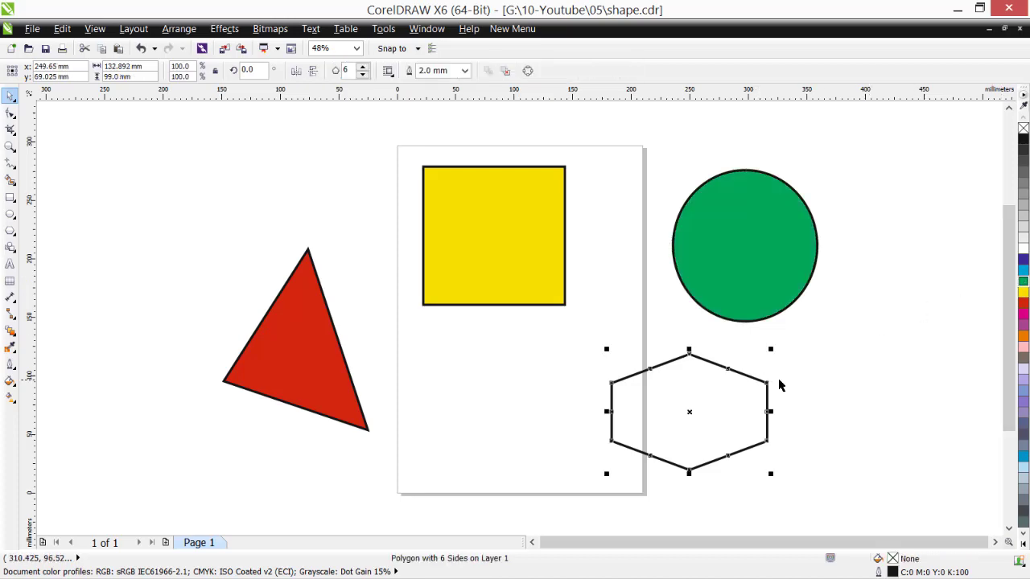
pyautogui.click(1022, 271)
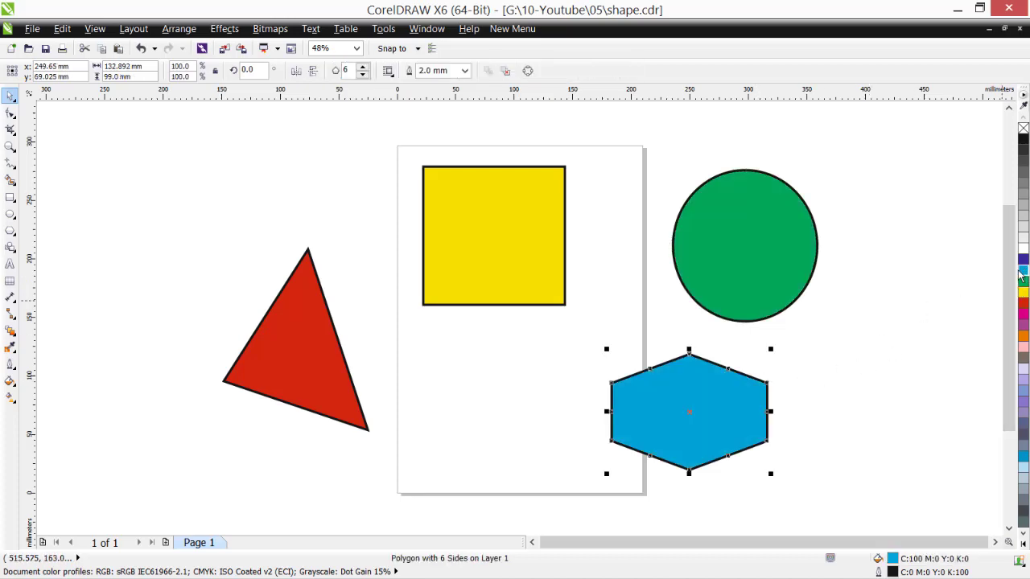
pyautogui.press('Escape')
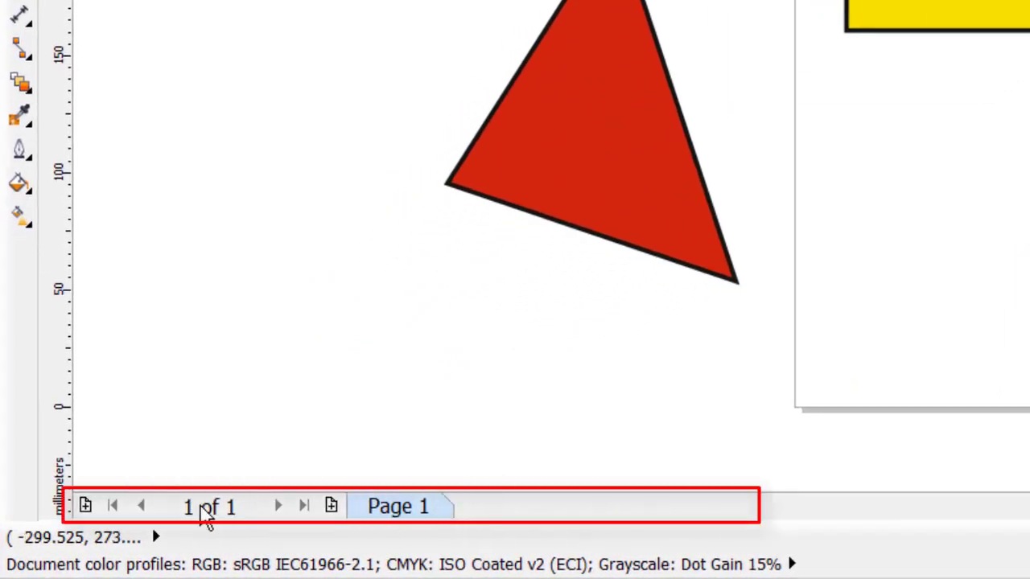
# - Add three pages so the document has Pages 1 to 4
pyautogui.click(331, 505)
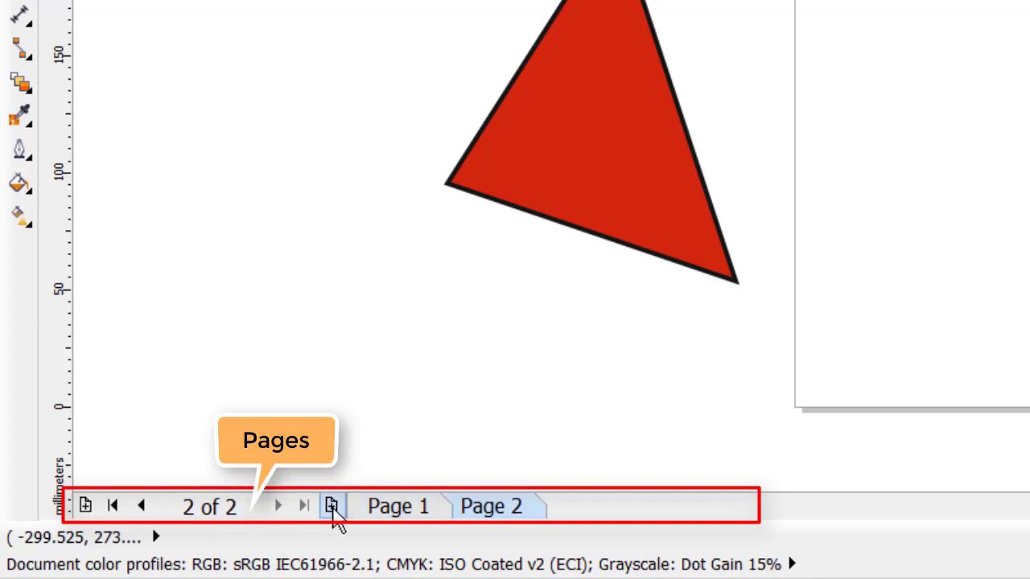
pyautogui.click(332, 505)
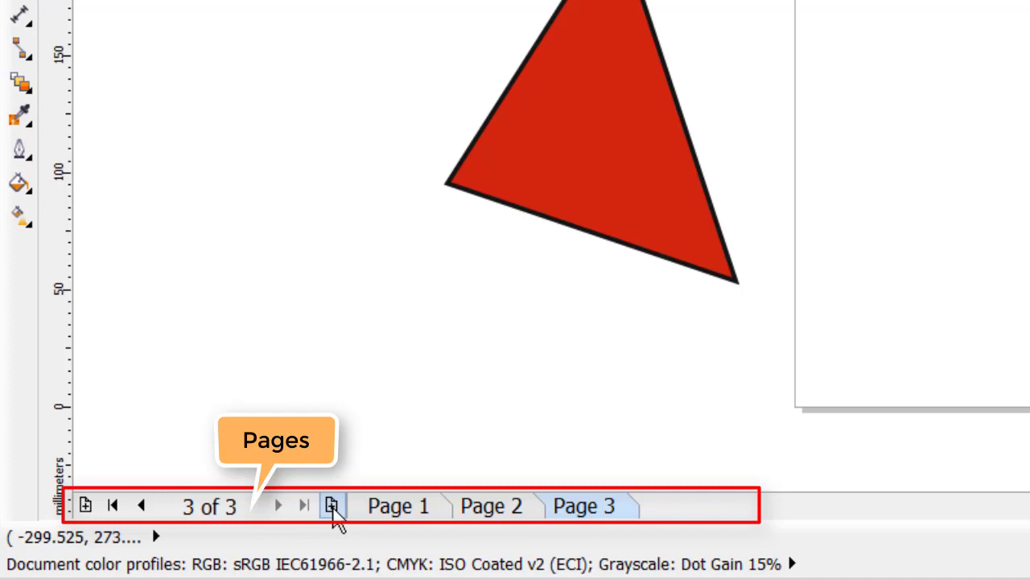
pyautogui.click(332, 507)
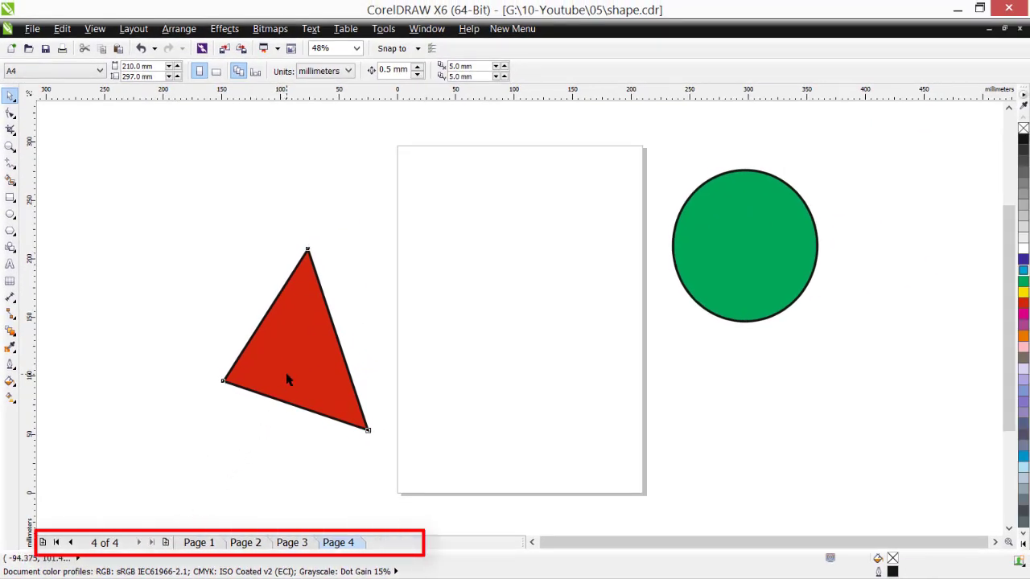
# - Move the red triangle onto Page 4 and the green circle onto Page 3
pyautogui.click(291, 376)
pyautogui.moveTo(296, 372); pyautogui.dragTo(529, 345)
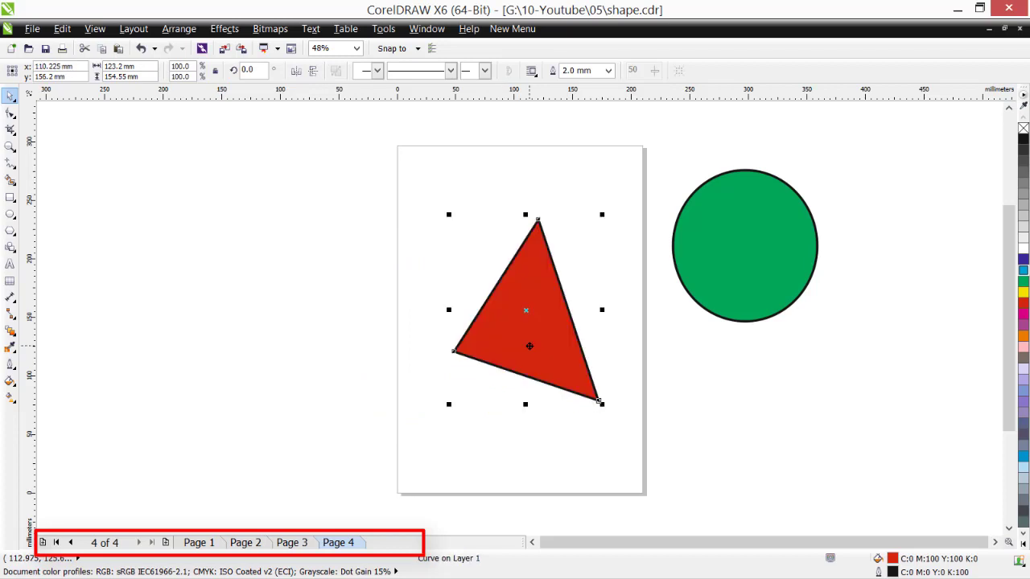
pyautogui.click(292, 543)
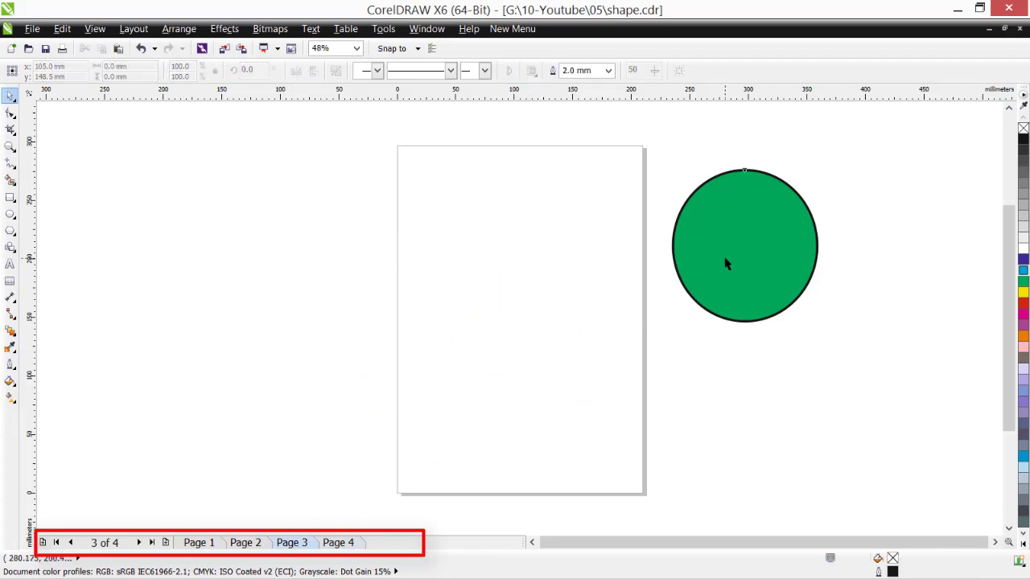
pyautogui.moveTo(725, 263); pyautogui.dragTo(513, 332)
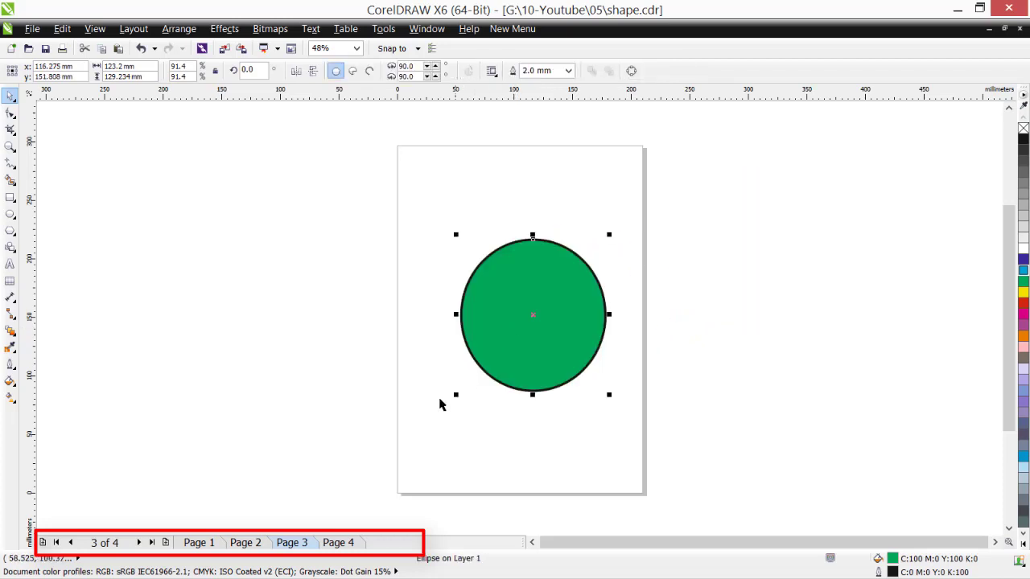
# - Move the blue hexagon from Page 1 onto Page 2
pyautogui.click(245, 543)
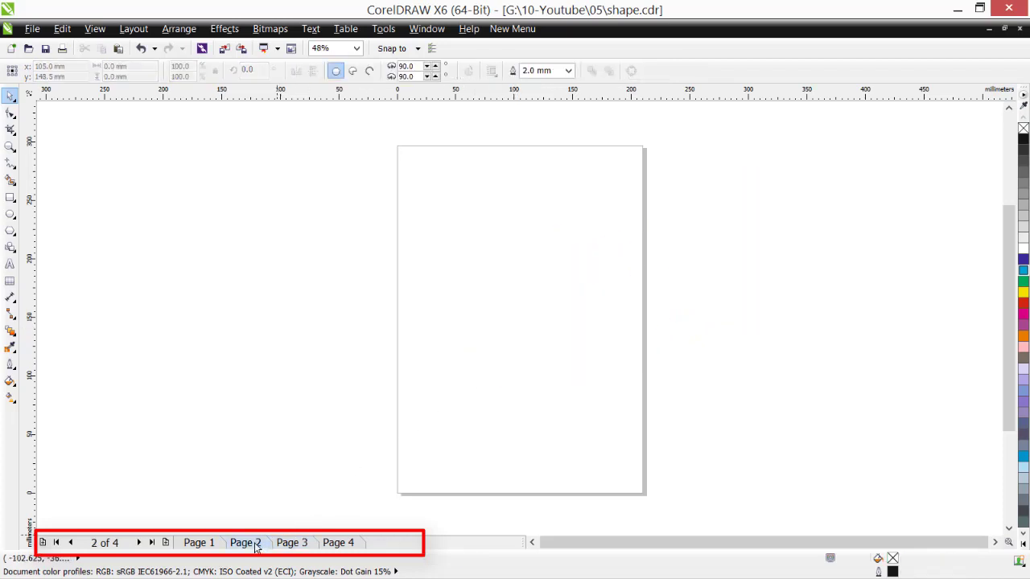
pyautogui.click(199, 543)
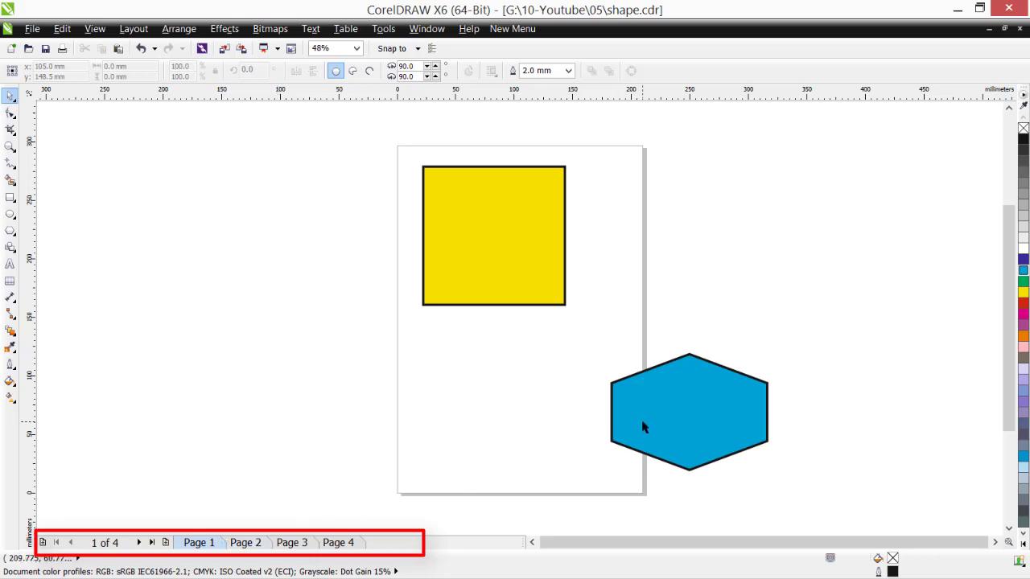
pyautogui.moveTo(642, 427); pyautogui.dragTo(712, 372)
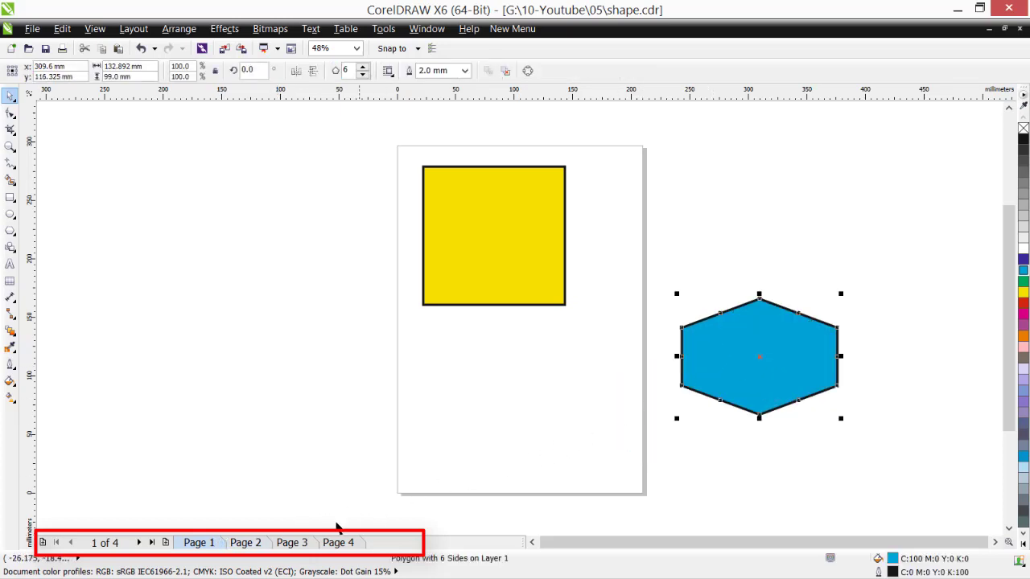
pyautogui.click(259, 546)
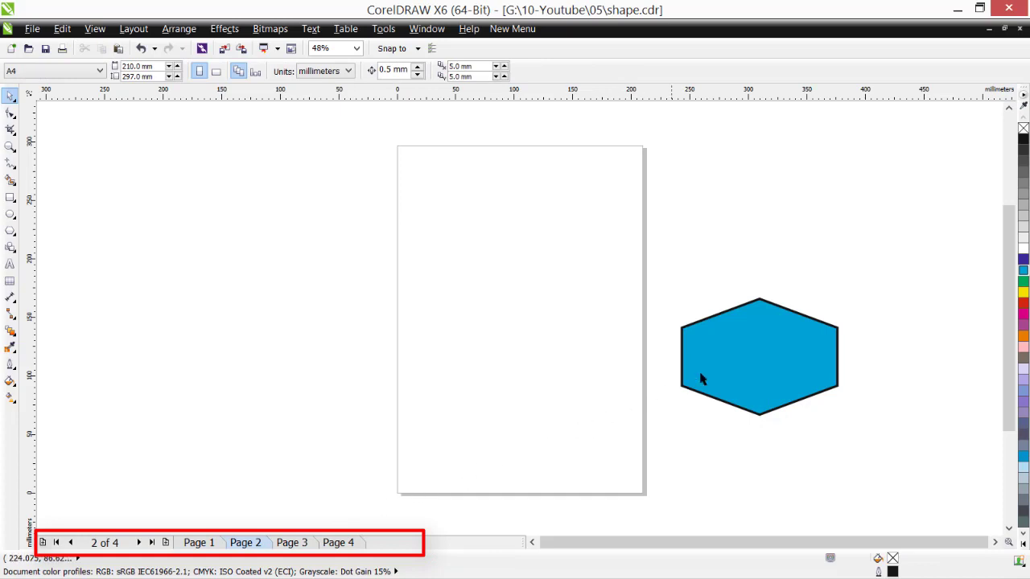
pyautogui.moveTo(746, 359); pyautogui.dragTo(508, 303)
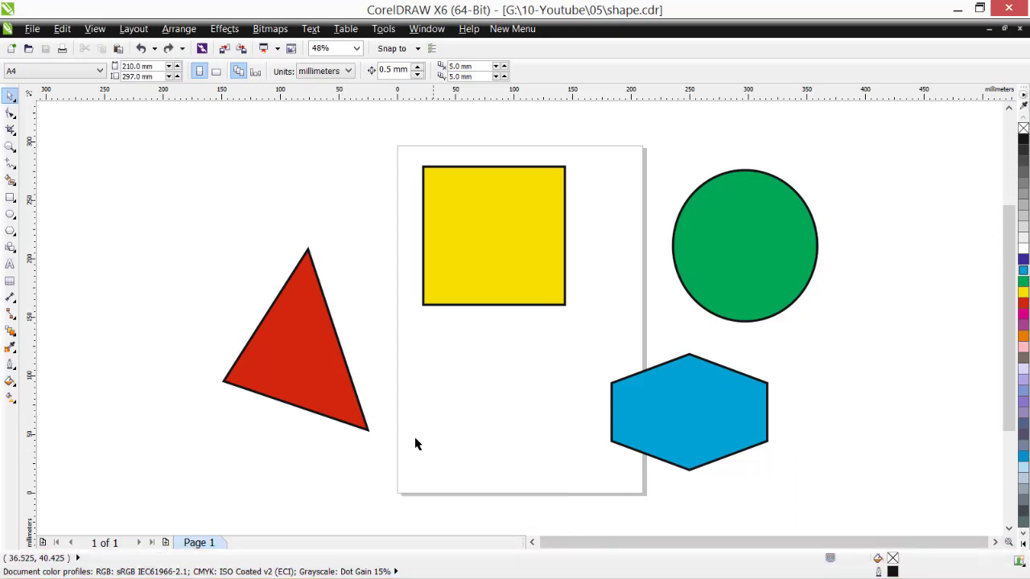
# - Check the triangle's and hexagon's object types in the status bar and drag the yellow square down the page
pyautogui.click(325, 400)
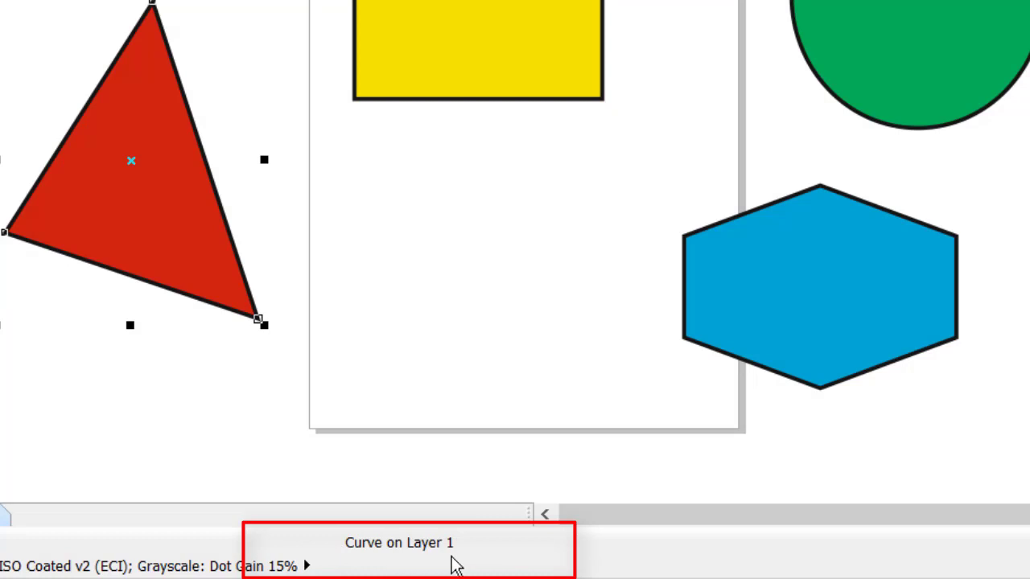
pyautogui.click(390, 61)
pyautogui.moveTo(496, 66); pyautogui.dragTo(500, 359)
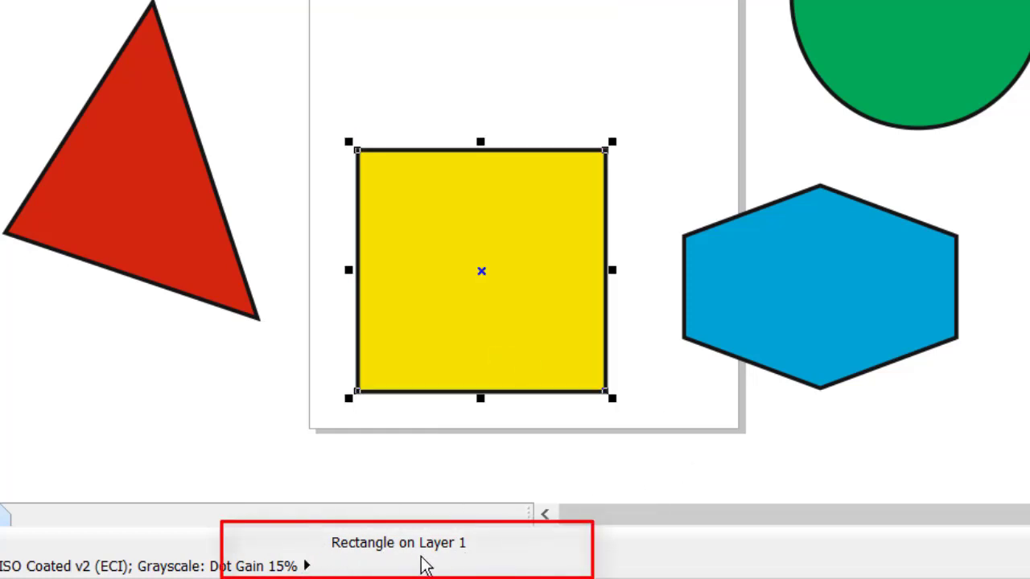
pyautogui.click(749, 319)
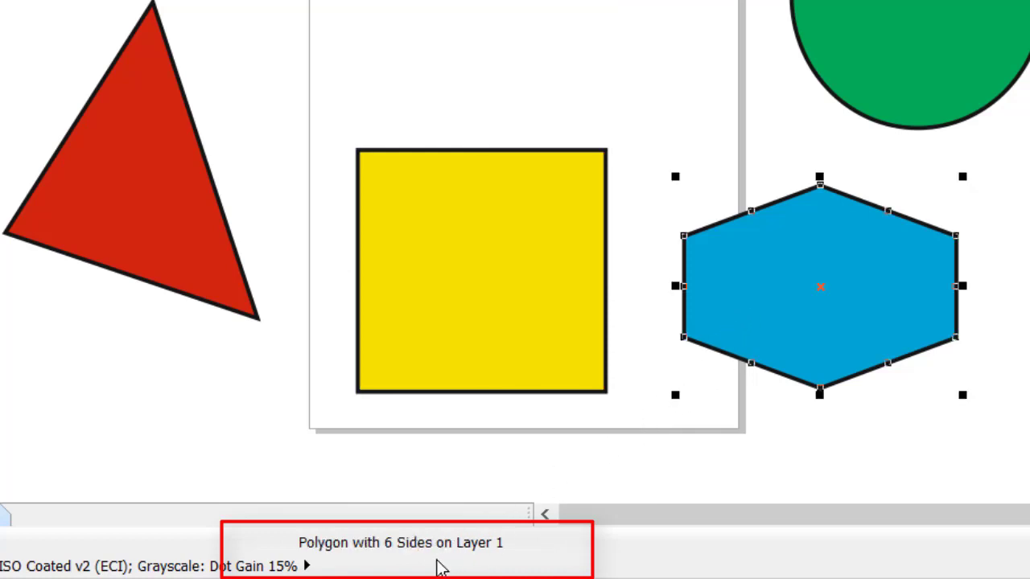